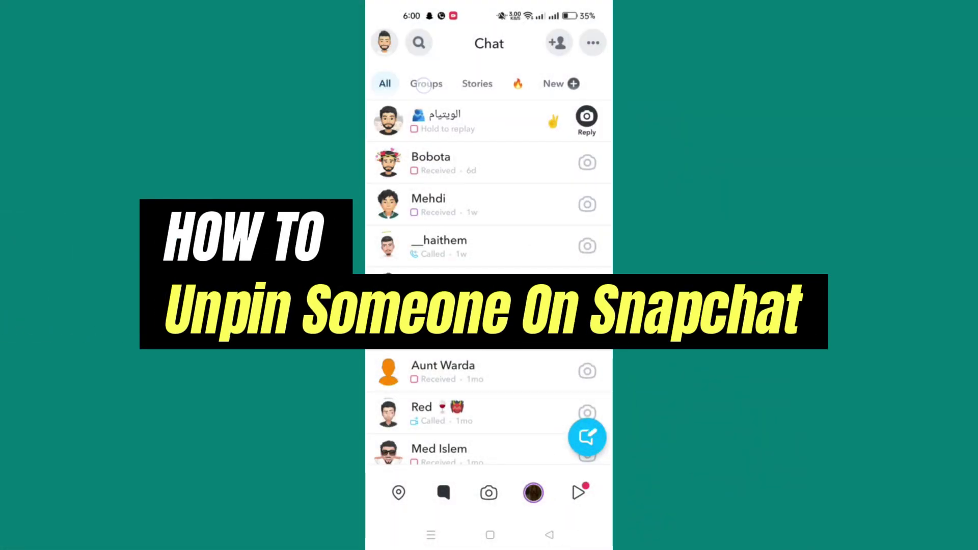
- Select the Groups filter on the Chat screen so only group conversations are listed
{"action": "left_click", "coordinate": [422, 84]}
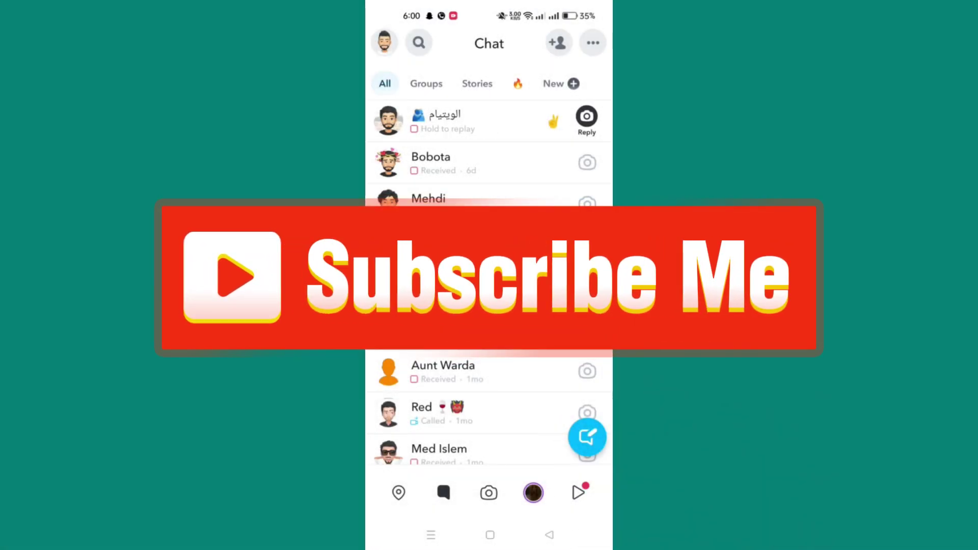
{"action": "left_click", "coordinate": [426, 84]}
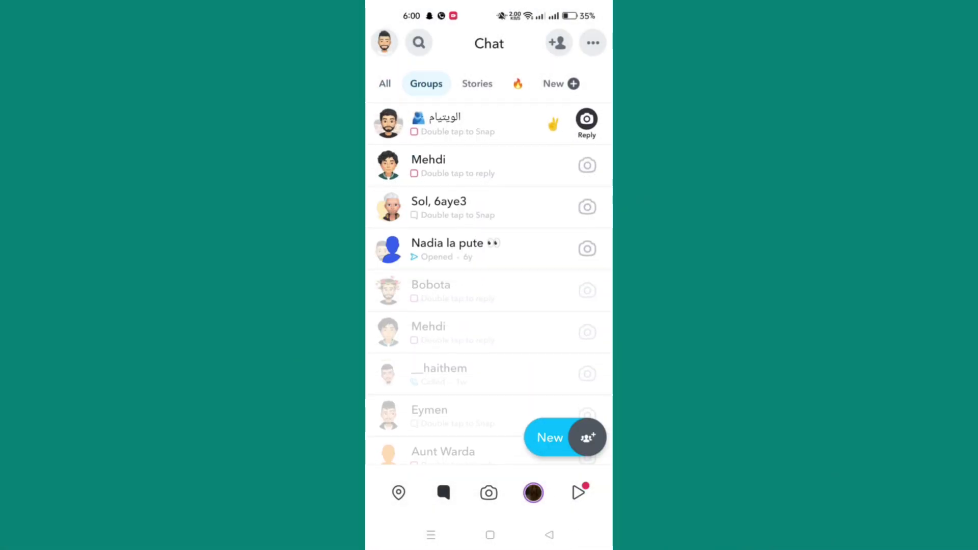